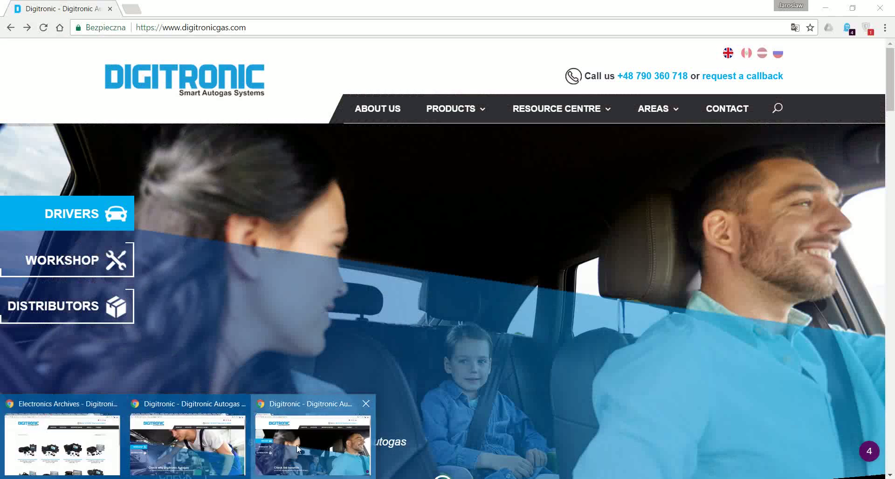
Open the Technical Support page of the Digitronic website, go to its software download section and dismiss the new software version notice
left_click(296, 445)
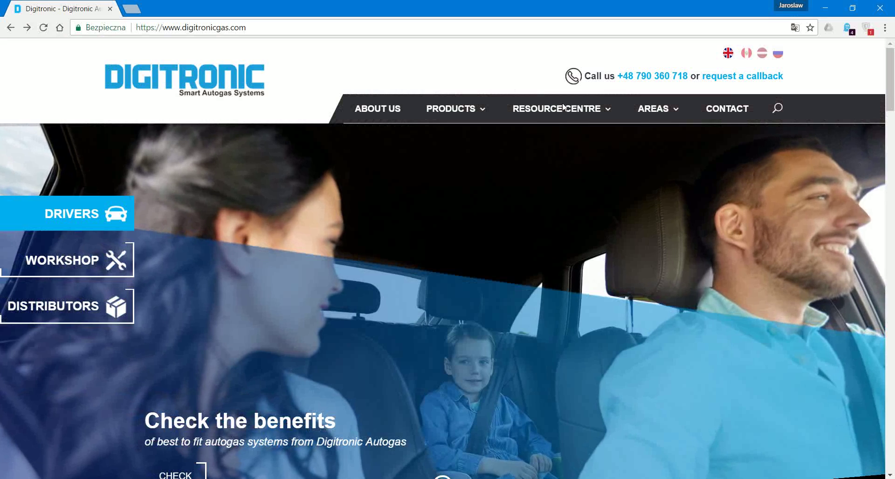
mouse_move(565, 110)
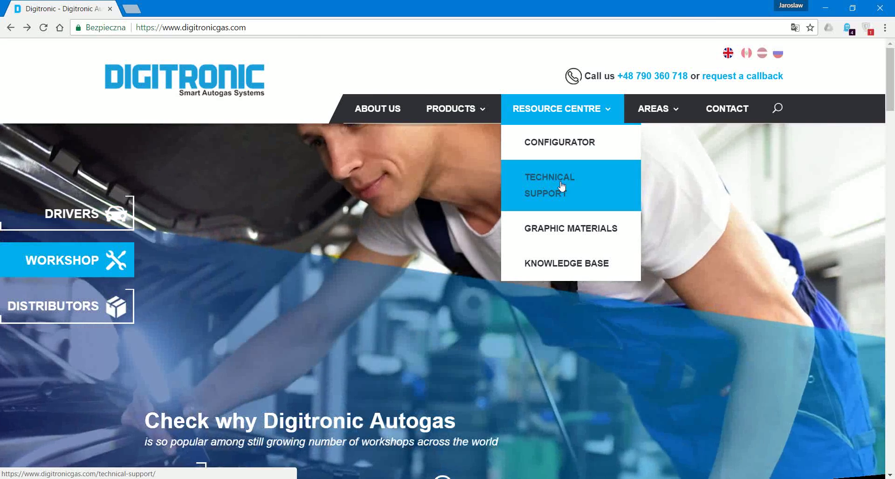
left_click(562, 186)
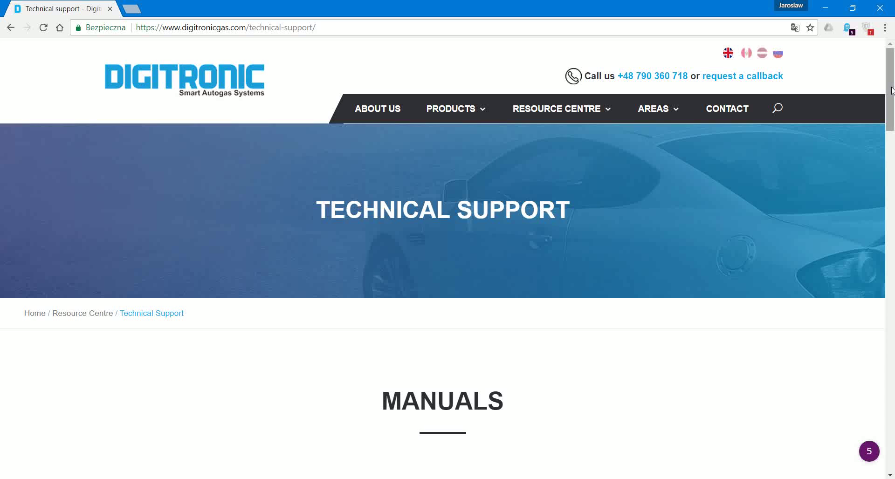
left_click(891, 266)
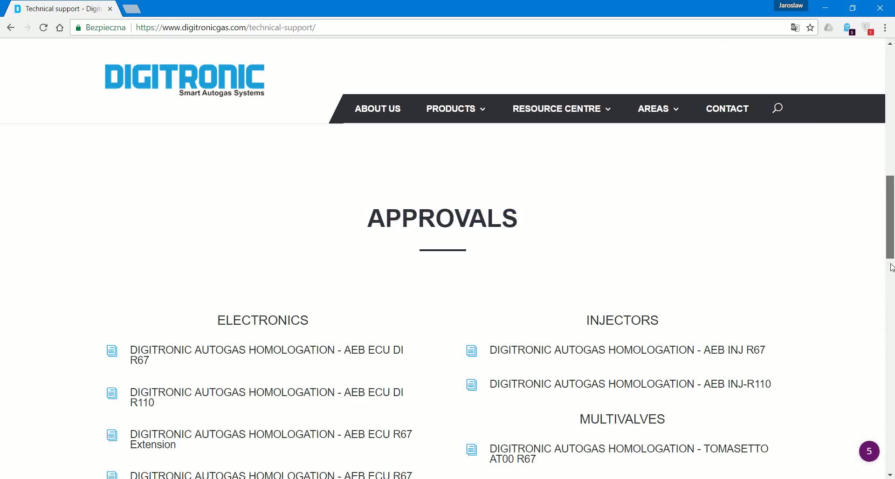
left_click_drag(892, 266, 894, 348)
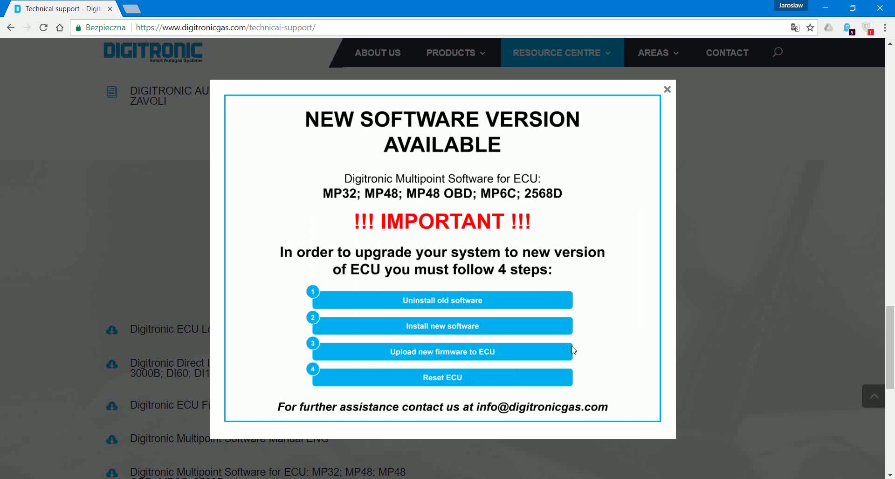
left_click(667, 90)
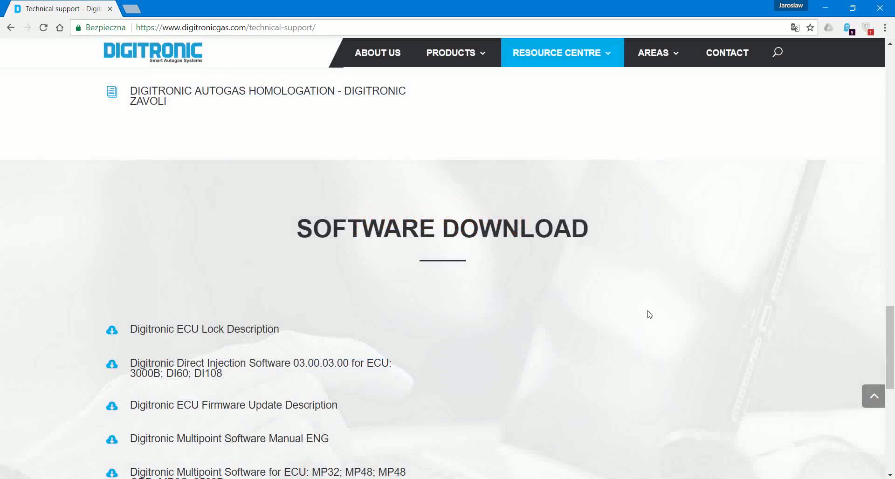
Download the Digitronic Multipoint Software for ECU MP32, MP48, MP48 OBD, MP6C and 2568D to the desktop as DIGITRONIC_AEB_IC_06.06.04.14.zip
scroll(648, 314, "down", 5)
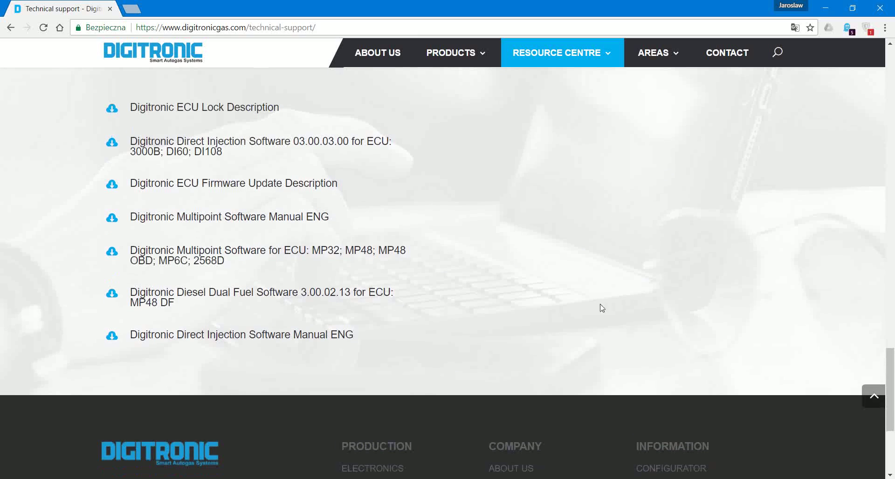
left_click(297, 253)
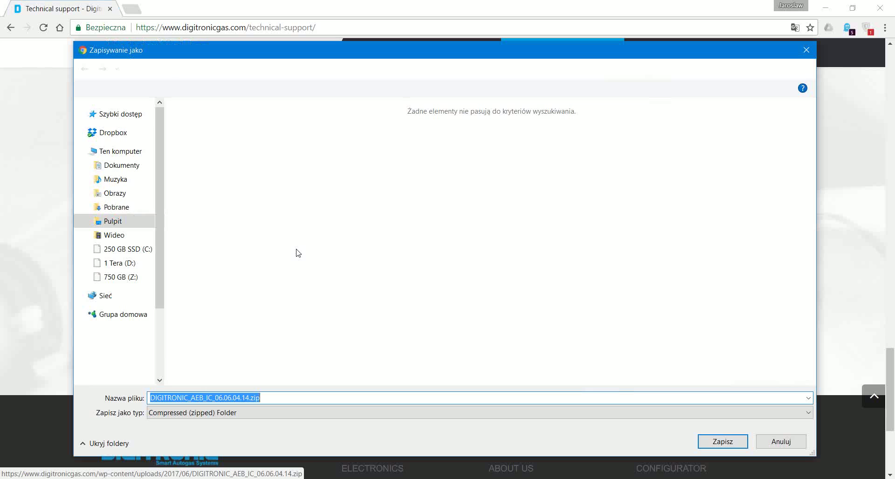
left_click(726, 442)
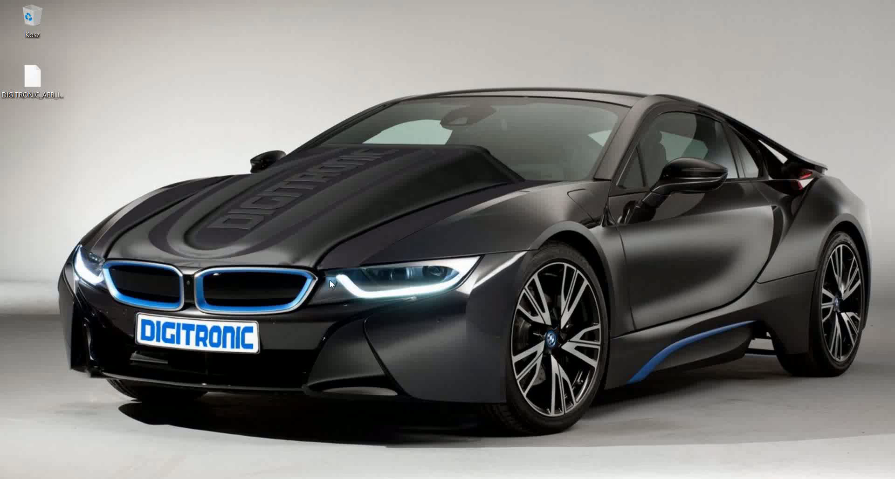
Open the downloaded zip archive and extract its CD-ROM_IC_06.06.04.14 folder to the desktop
left_click(35, 79)
double_click(36, 80)
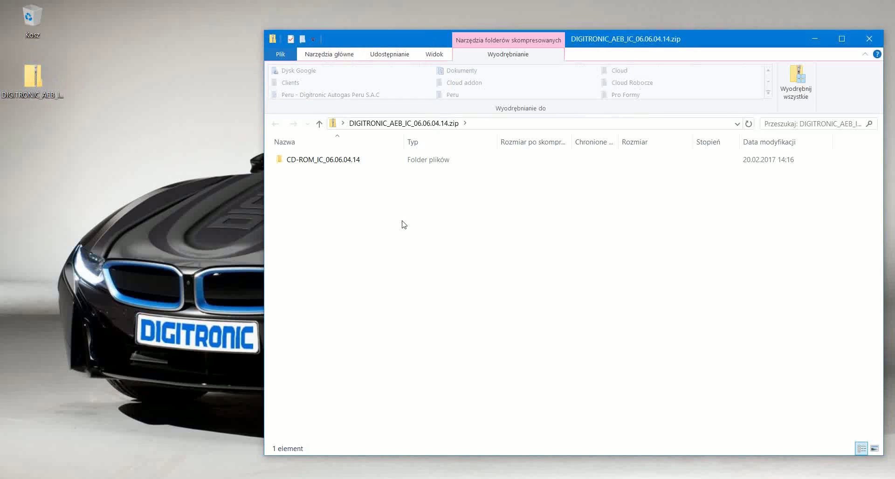
left_click(318, 161)
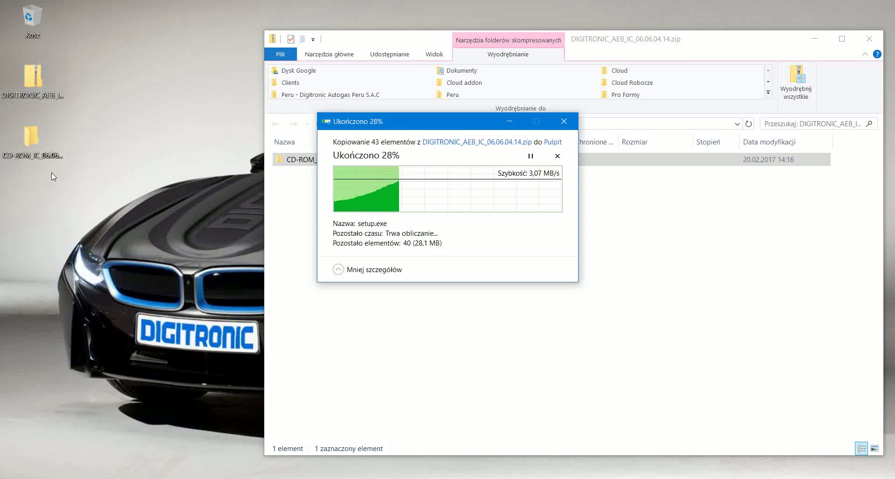
Run setup.exe from the extracted CD-ROM_IC_06.06.04.14 folder and minimize the folder window
double_click(33, 137)
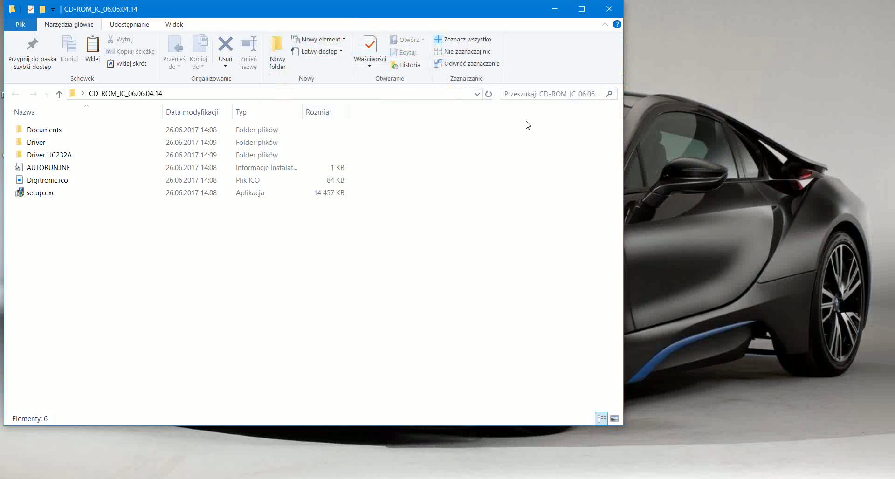
left_click_drag(348, 7, 468, 73)
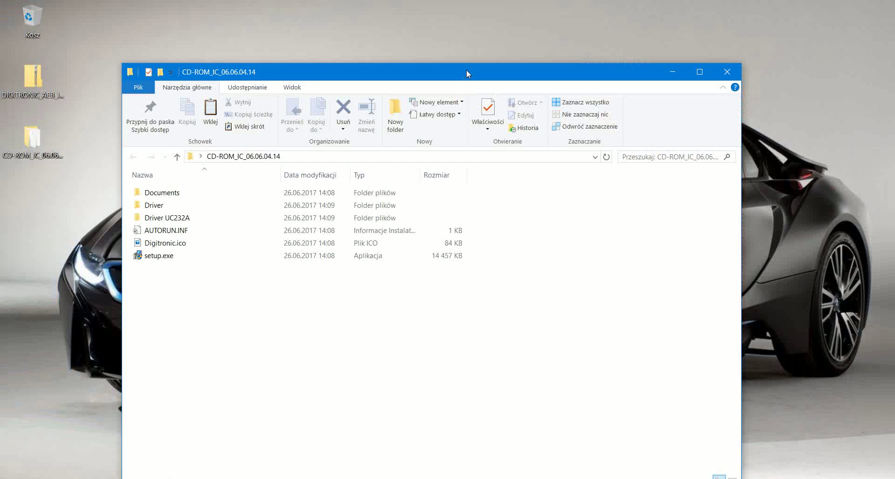
double_click(172, 262)
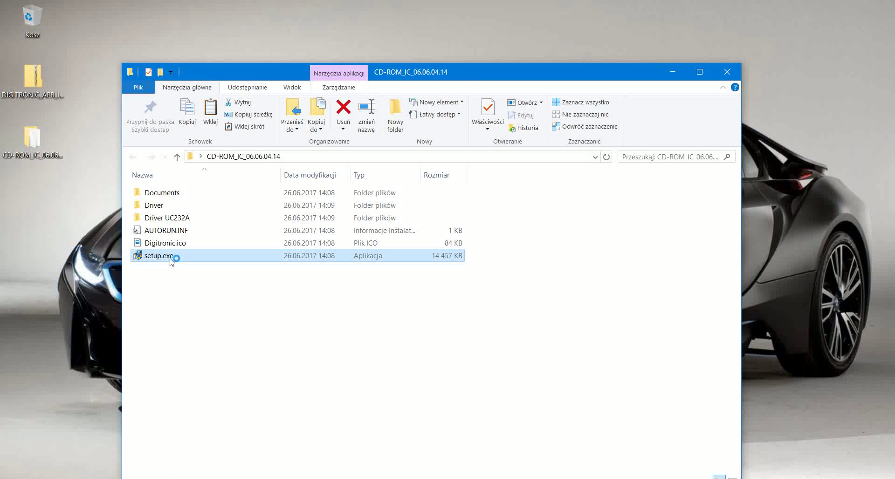
left_click(672, 73)
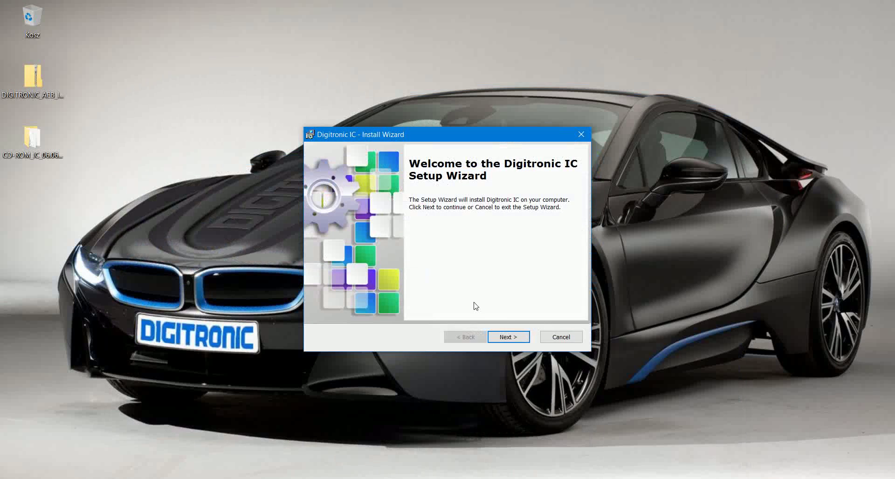
Install Digitronic IC with the "Only for me" option and finish the setup wizard
left_click(512, 339)
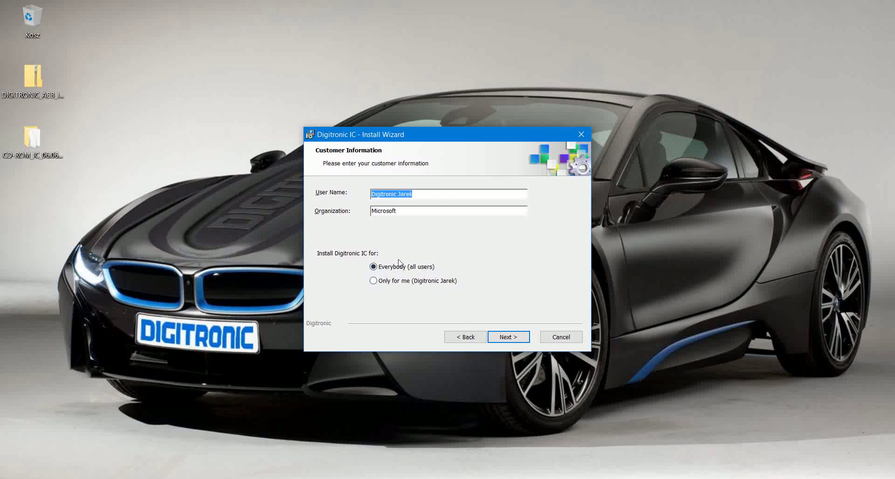
left_click(388, 281)
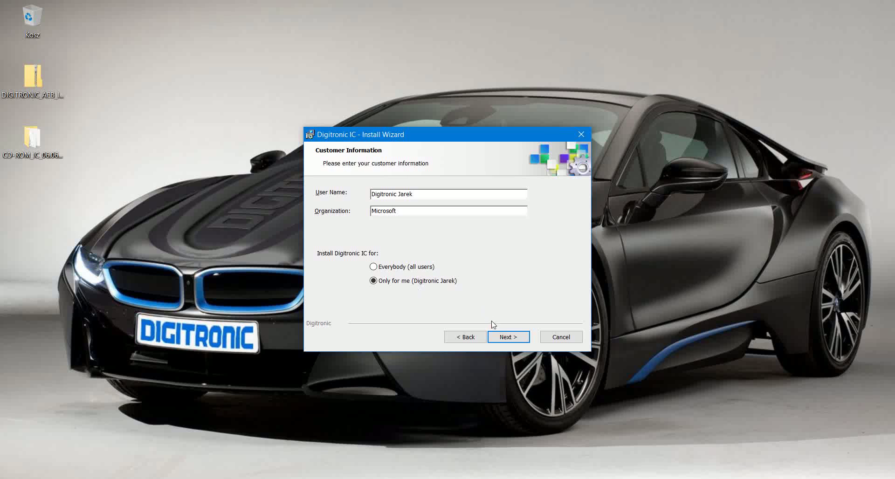
left_click(506, 339)
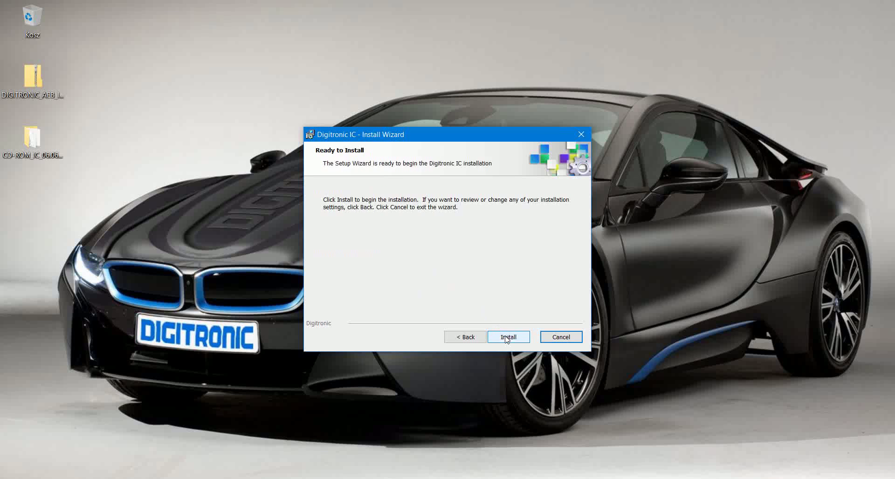
left_click(506, 339)
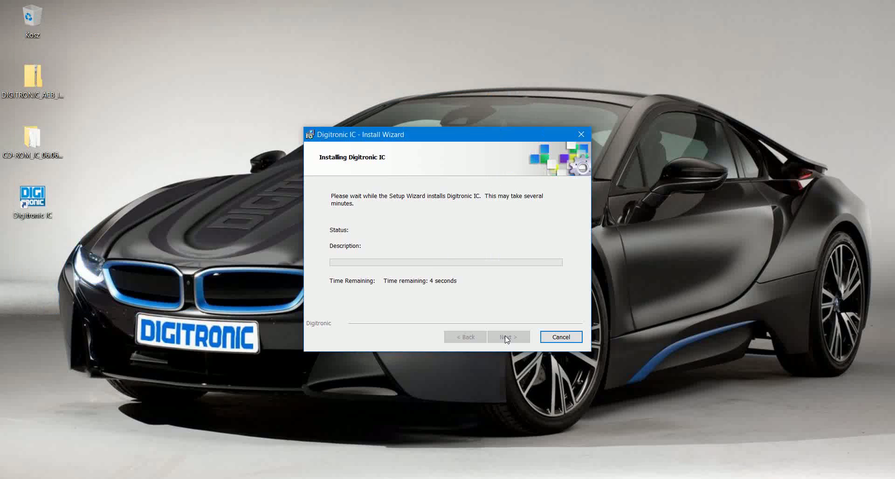
left_click(507, 338)
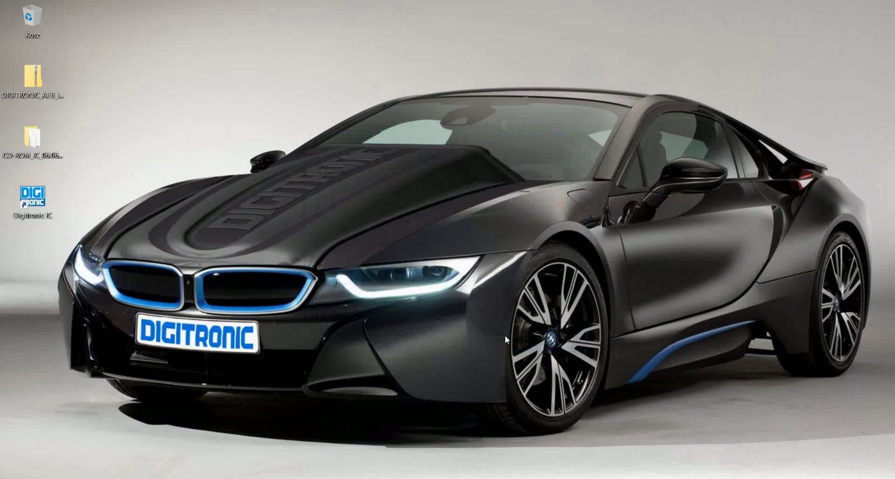
Launch Digitronic IC from the desktop and dismiss the ECU connection error messages
double_click(32, 203)
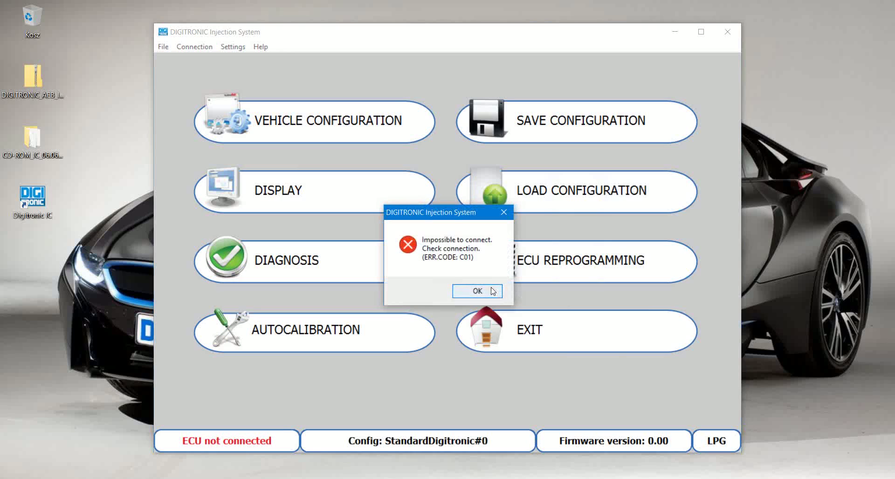
left_click(492, 293)
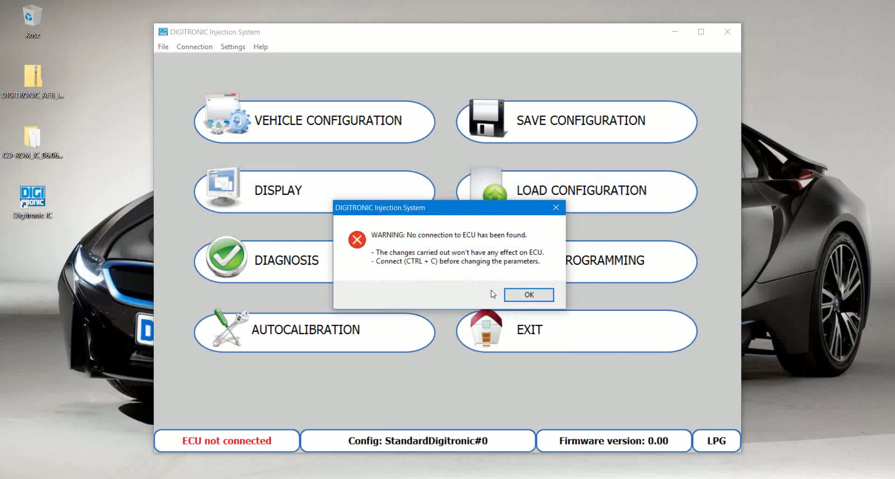
left_click(534, 297)
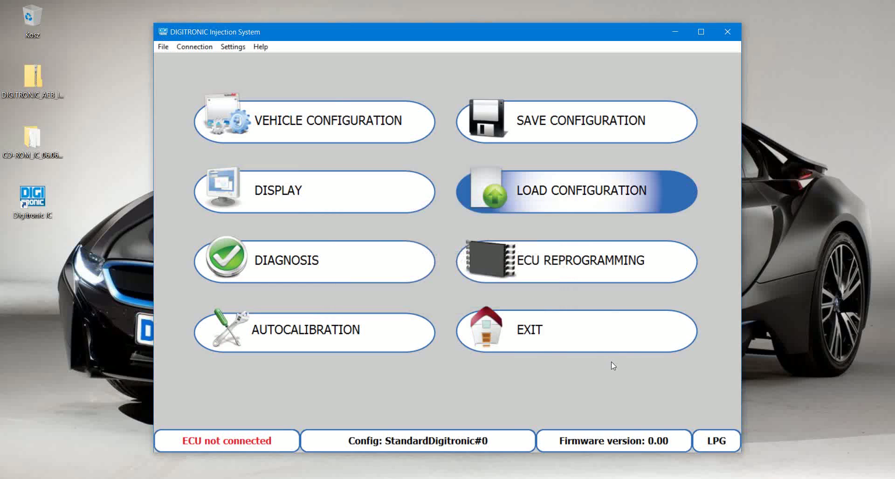
Check the installed software version in the program's About information and close it
left_click(261, 48)
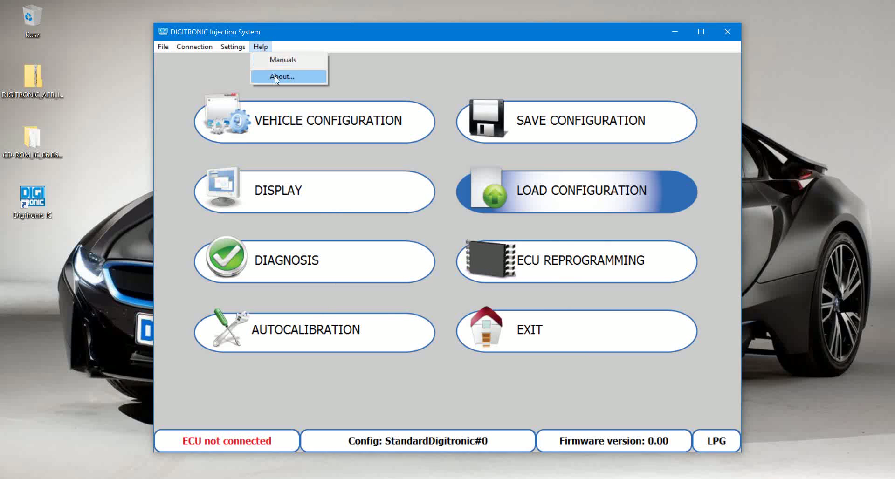
left_click(275, 76)
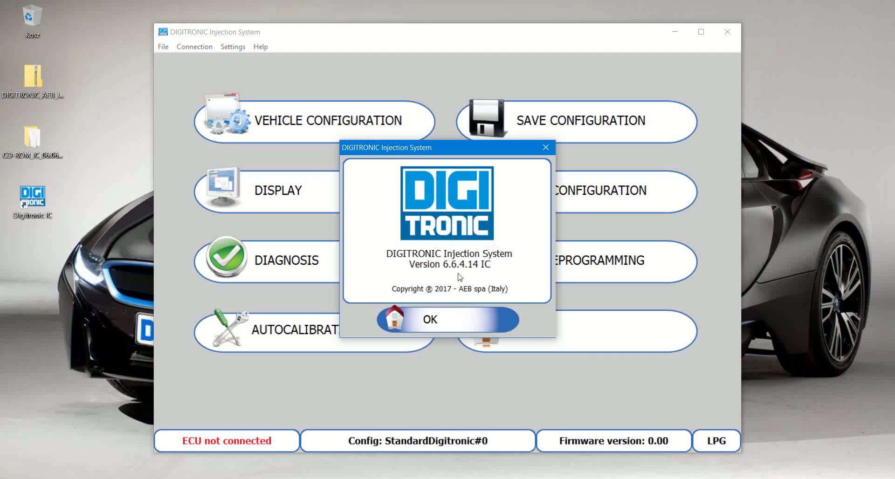
left_click(450, 321)
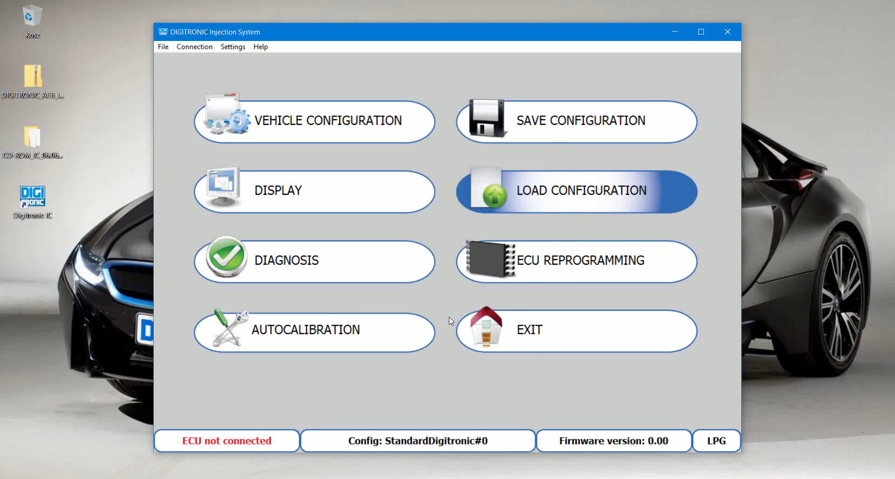
Open ECU Reprogramming and look through the 3-4 cylinder firmware files, highlighting 2001MP_#01115.cpm, 2001MPOBD_#00938.cpm and MP32_#00527.cpn
left_click(573, 258)
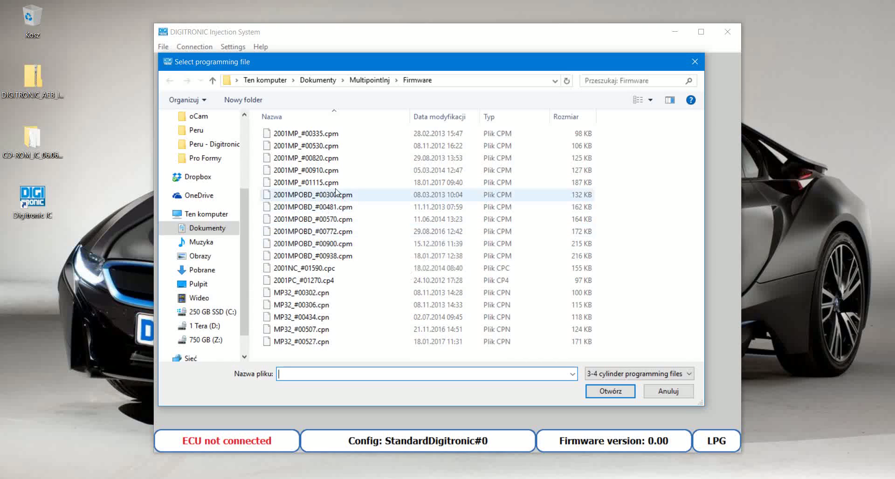
left_click(322, 183)
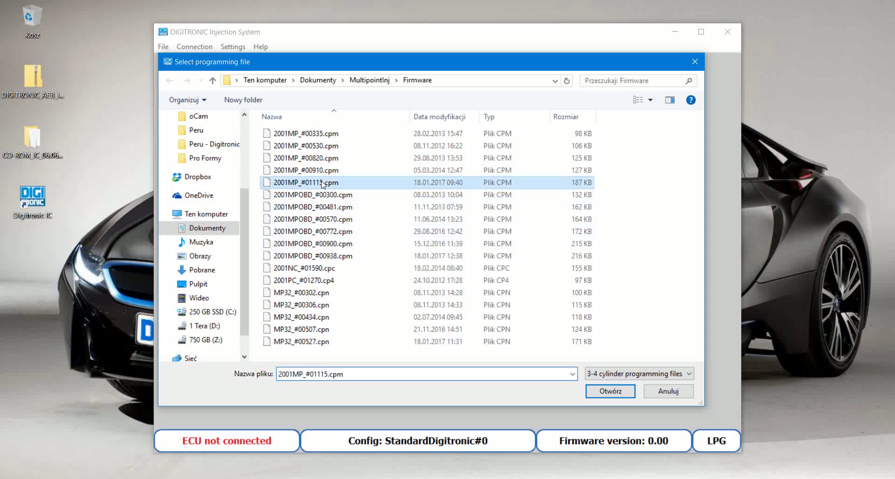
left_click(332, 257)
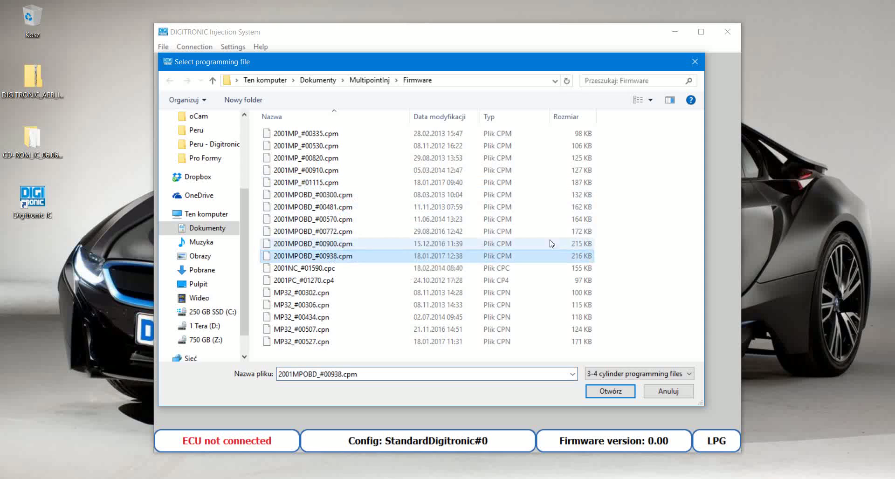
left_click(323, 342)
Show the 5-6-8-10 cylinder programming files, highlight 2568D_#01313.cpd and MP6C_#01312.cp6, and close the firmware selection
left_click(617, 373)
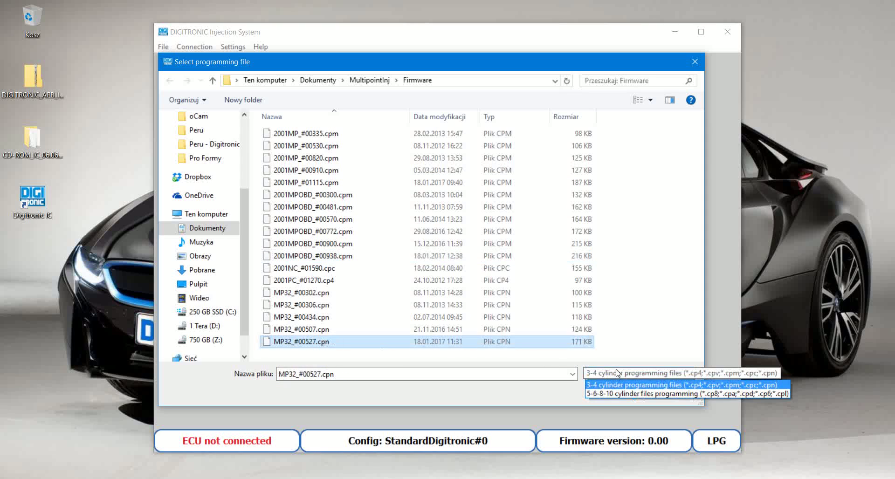
left_click(619, 393)
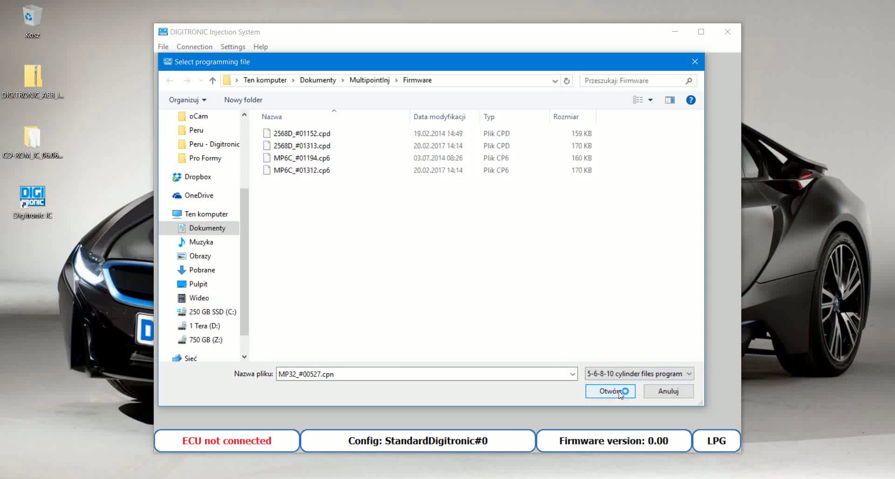
left_click(342, 150)
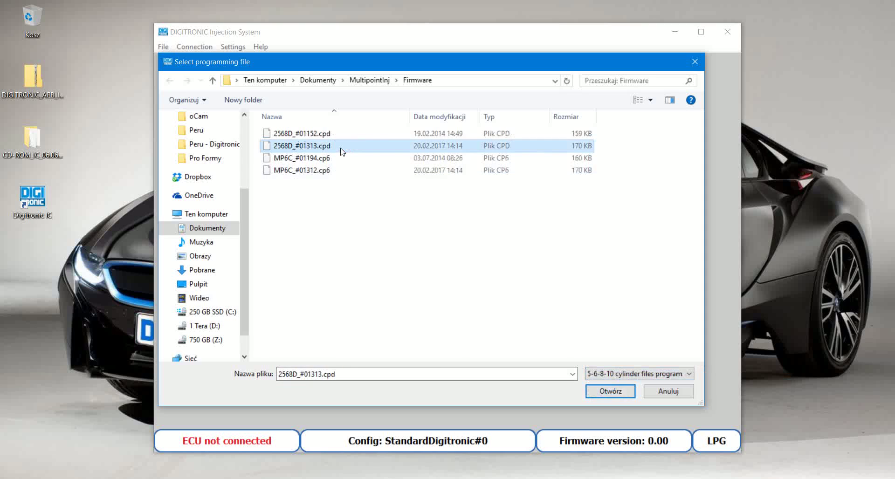
left_click(339, 172)
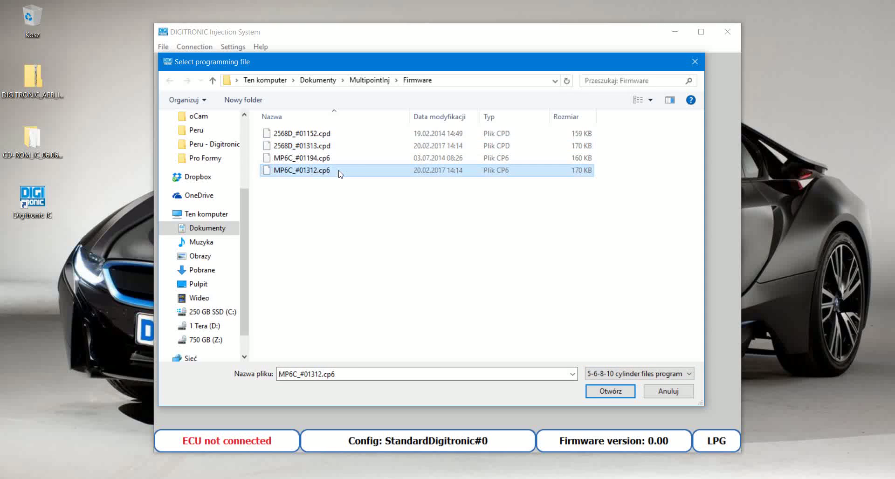
double_click(339, 171)
left_click(698, 67)
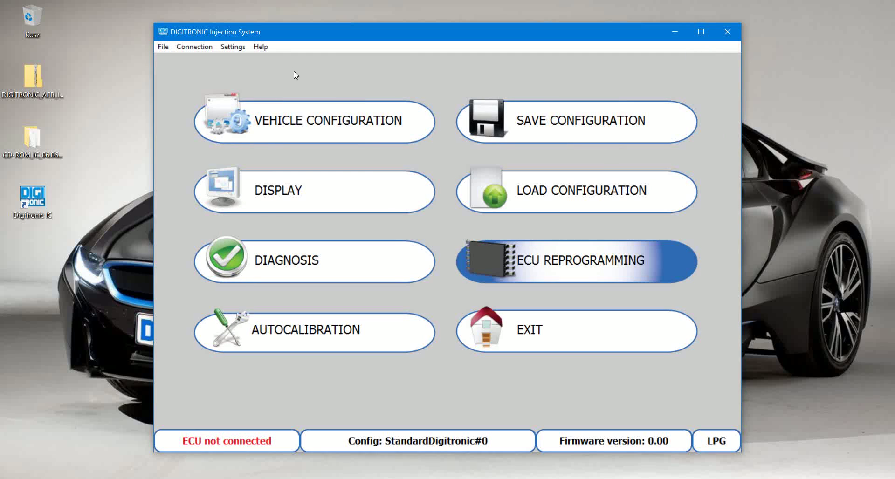